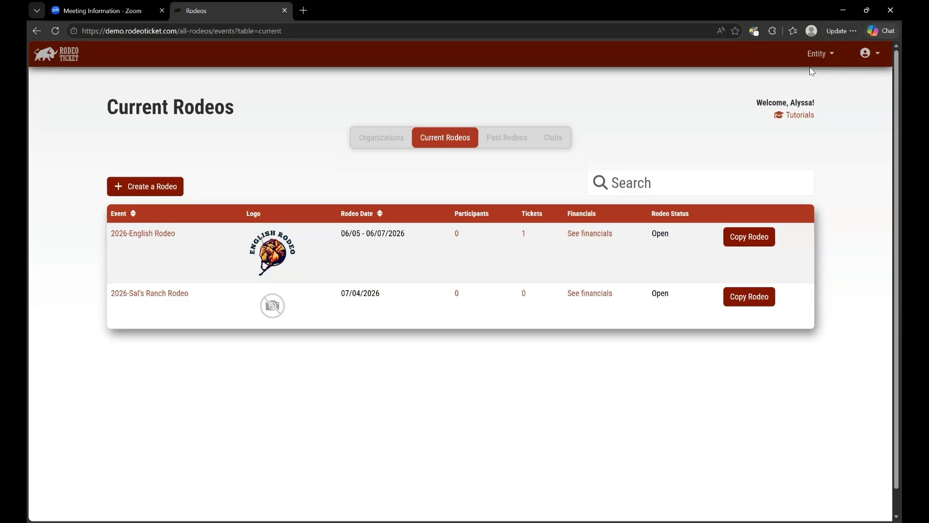
Step: Open the 2026-English Rodeo's Email Attendees mailer and show the Send email to recipient groups
click(145, 237)
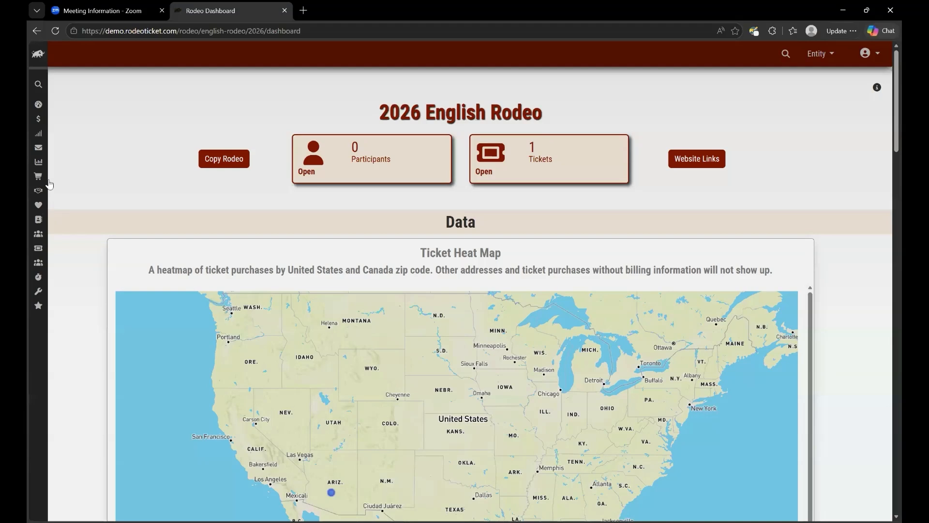
mouse_move(59, 158)
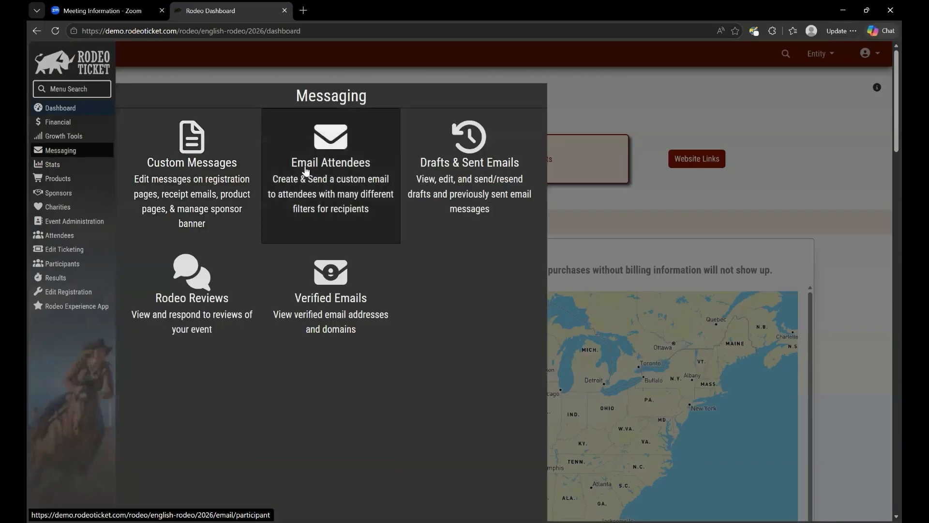
click(306, 170)
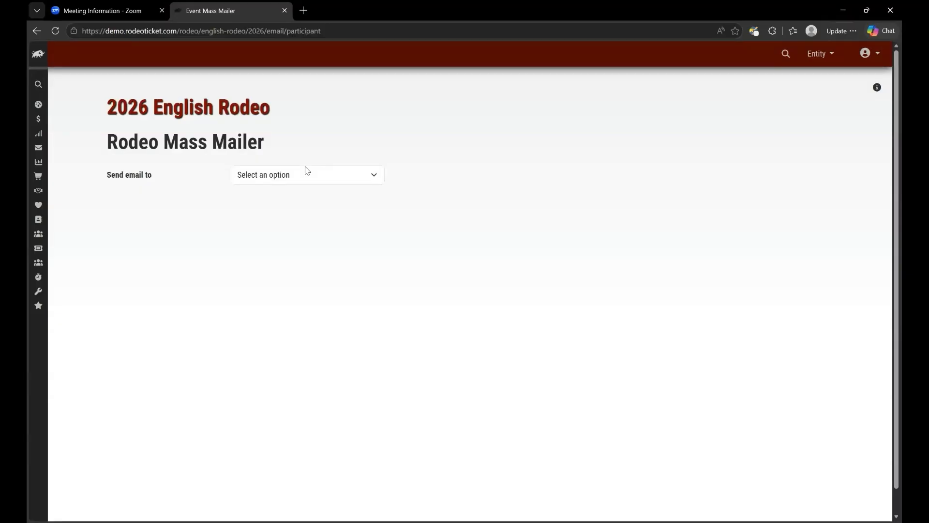
click(309, 179)
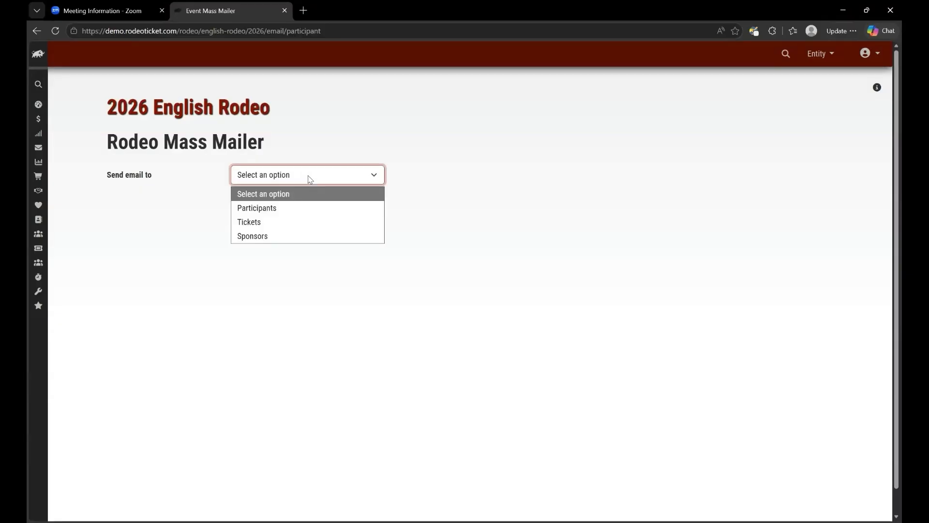
Step: Address the email to Tickets and open the Recipients filter dialog
click(282, 223)
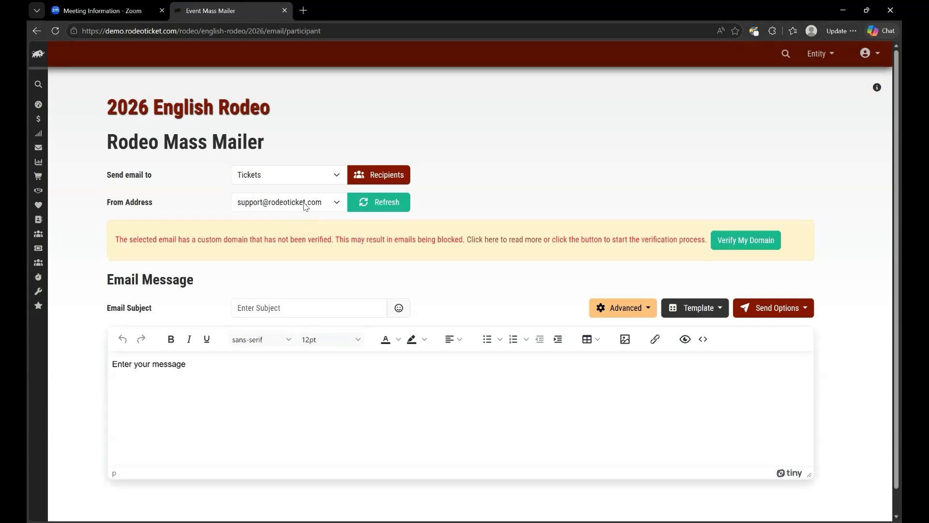
click(372, 184)
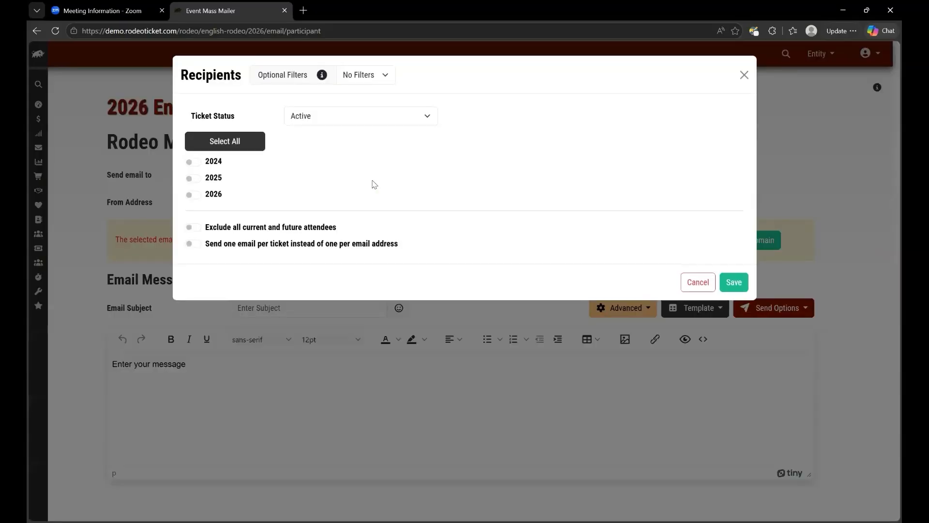
Step: Keep ticket status Active and switch on the 2024 and 2025 ticket years
click(317, 120)
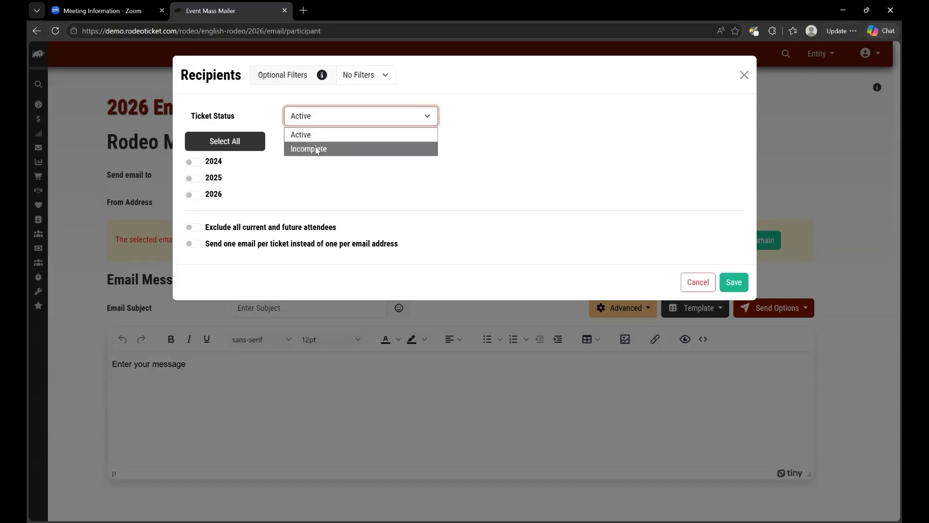
click(317, 149)
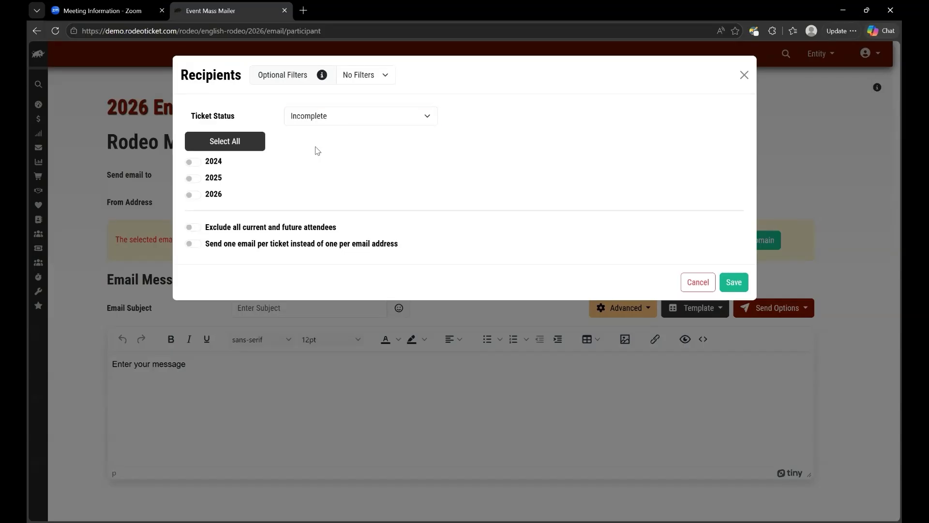
click(325, 119)
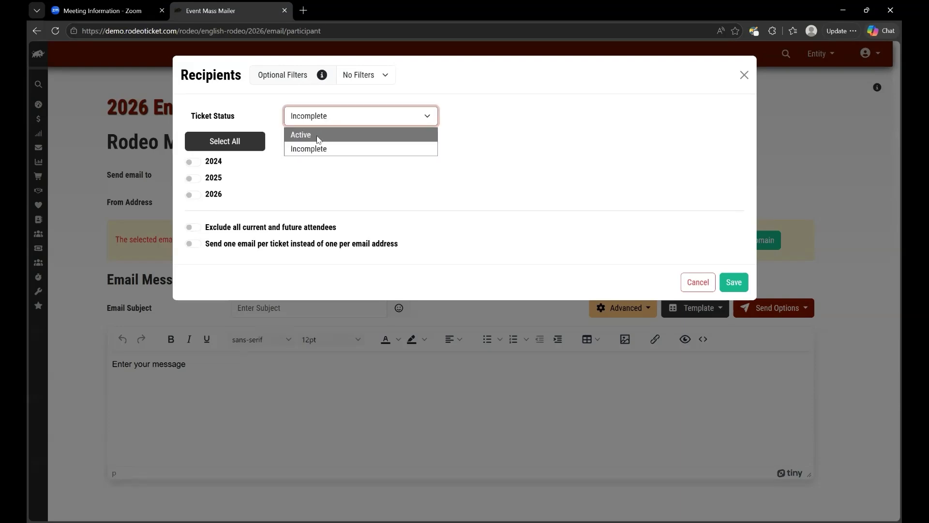
click(318, 139)
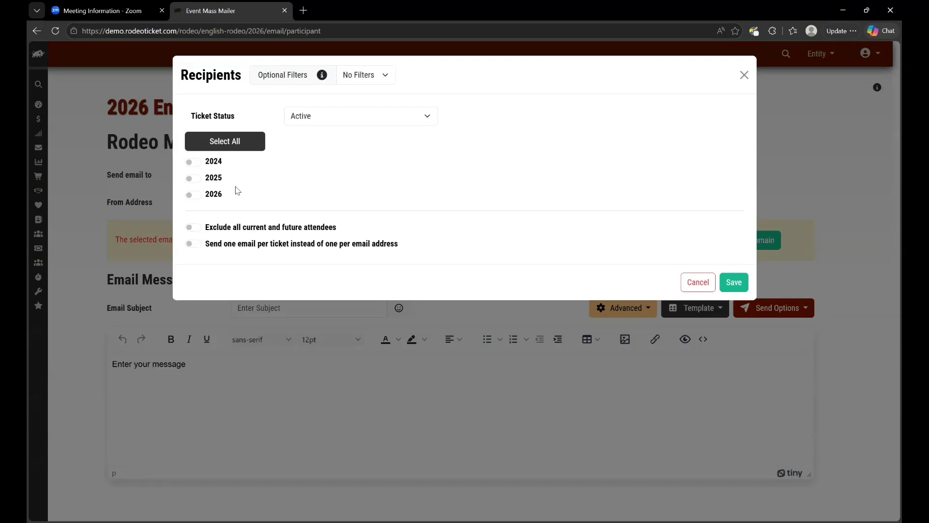
click(200, 165)
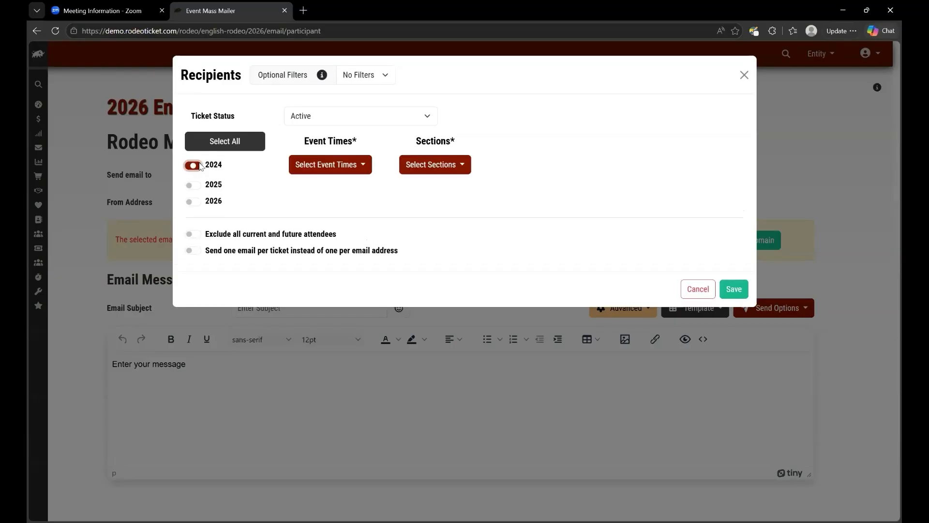
click(194, 186)
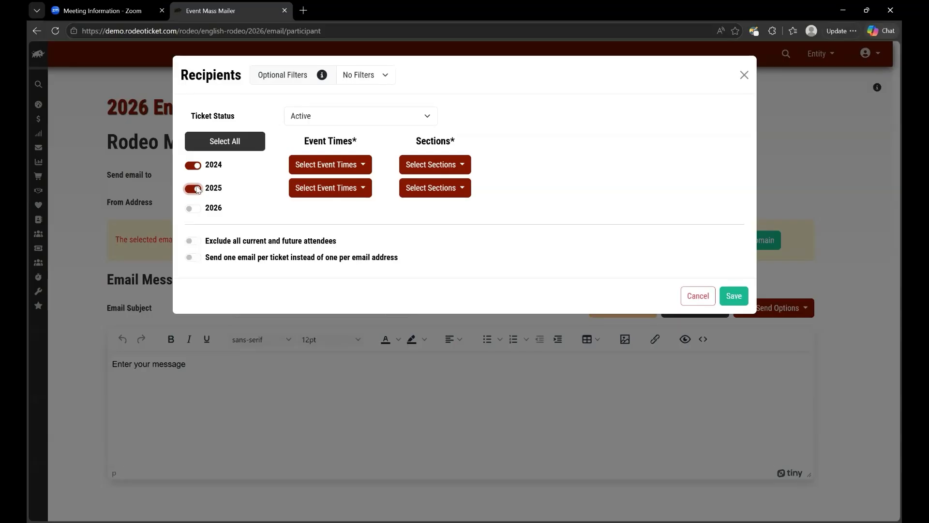
Step: Review the 2024 event times and sections, leaving all of them checked
click(362, 165)
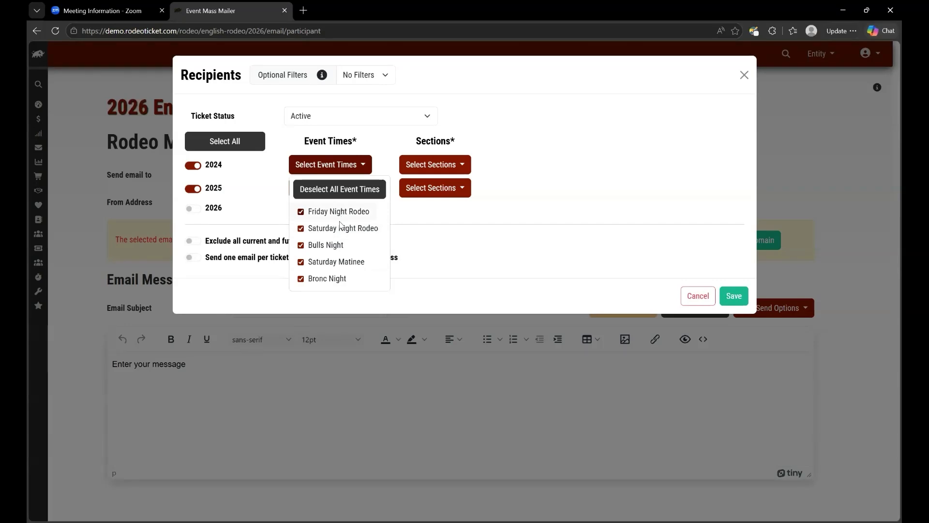
click(359, 166)
click(361, 165)
click(448, 165)
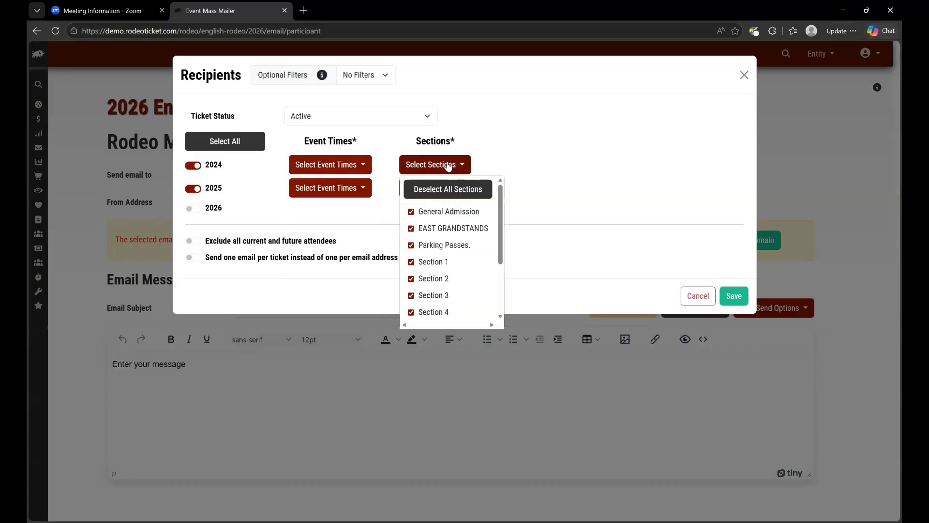
scroll(452, 257, down, 4)
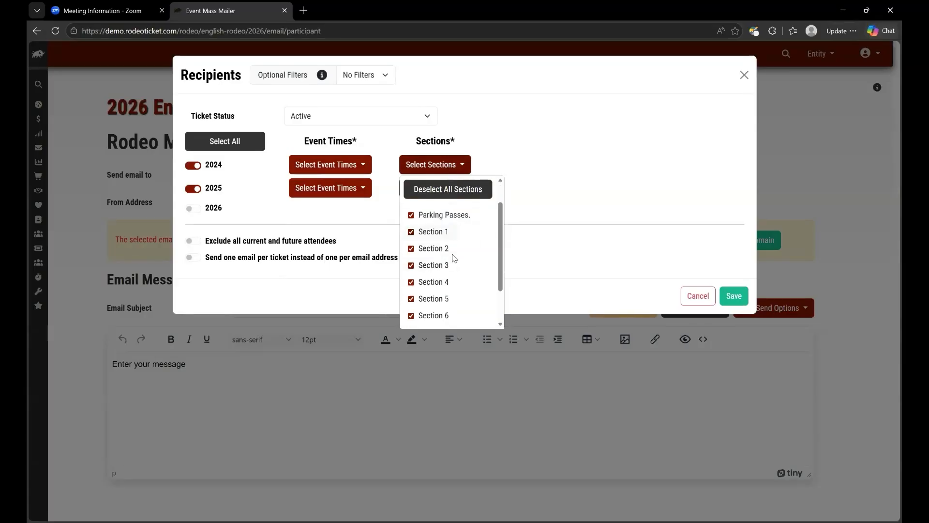
scroll(454, 257, up, 3)
scroll(454, 258, up, 1)
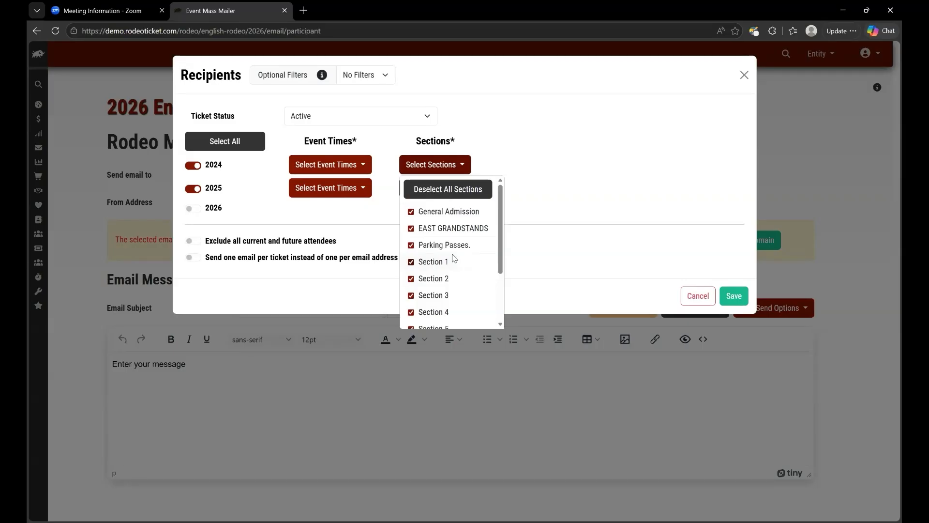
click(501, 143)
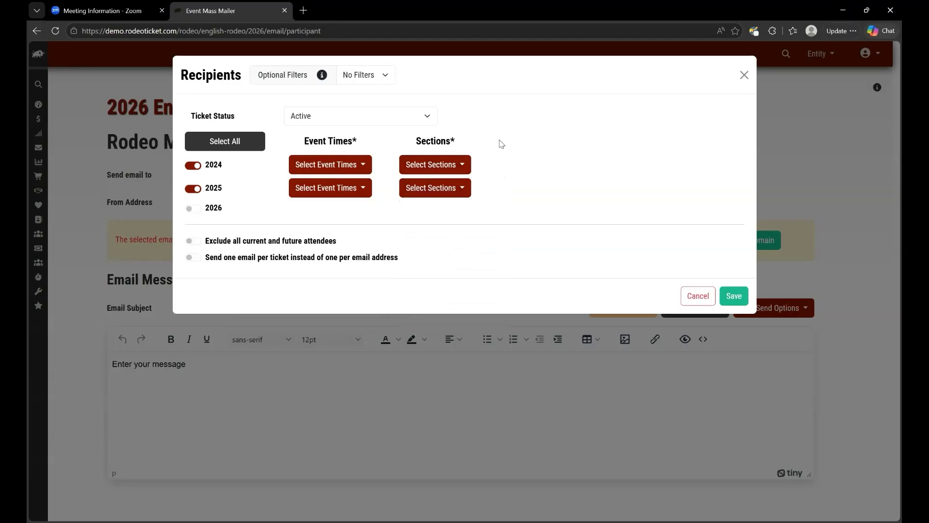
Step: Add Scan Time as an optional filter and review its 2024 scan-time choices
click(381, 80)
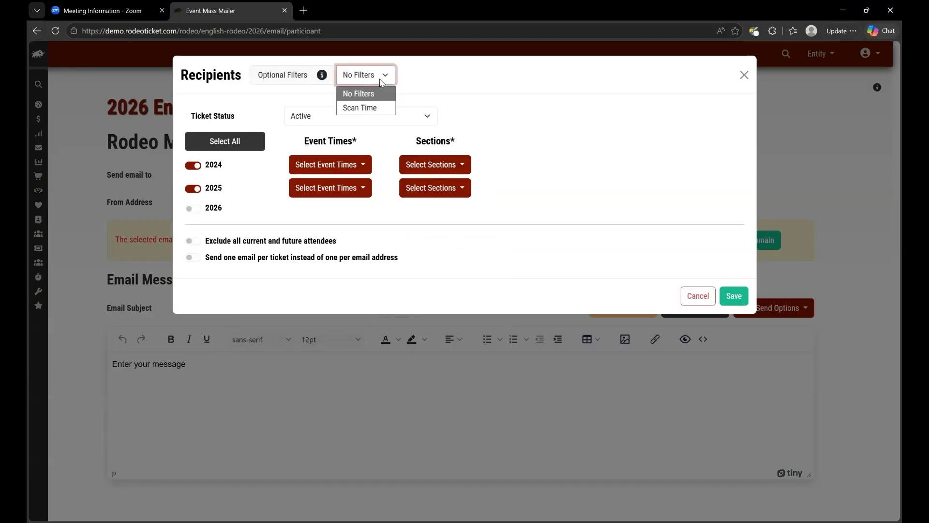
click(375, 108)
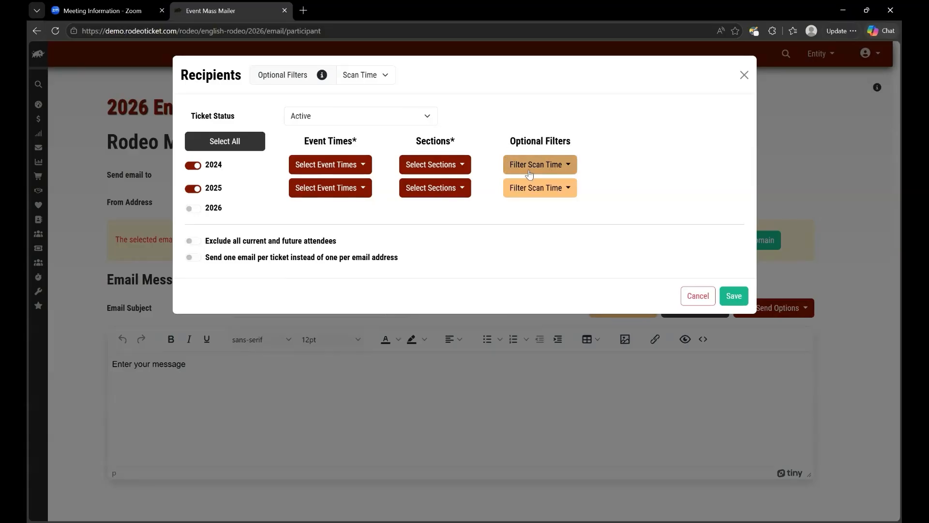
click(530, 167)
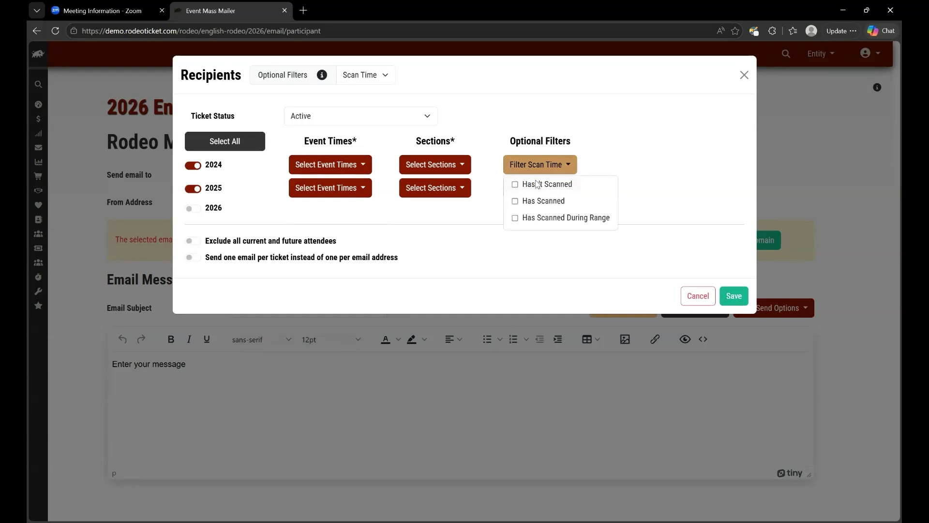
click(543, 163)
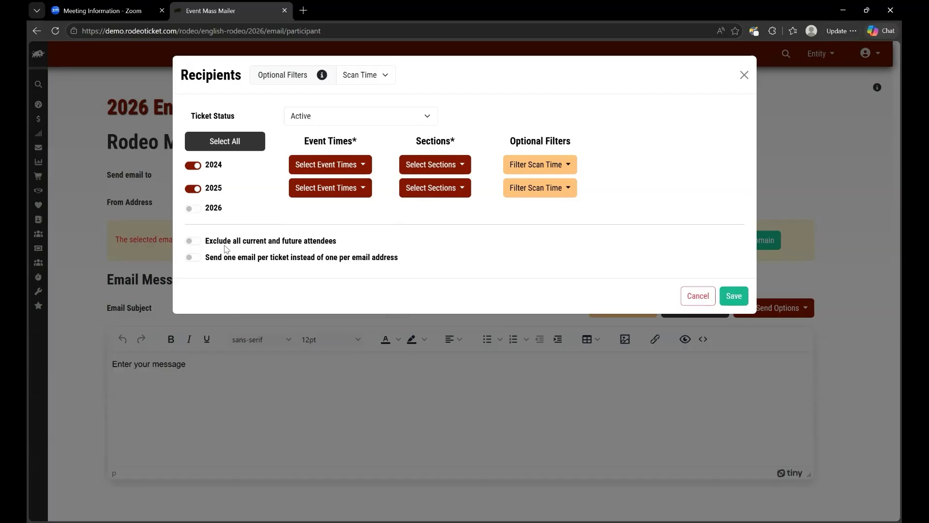
Step: Turn on 'Exclude all current and future attendees' and save the recipient settings
click(196, 242)
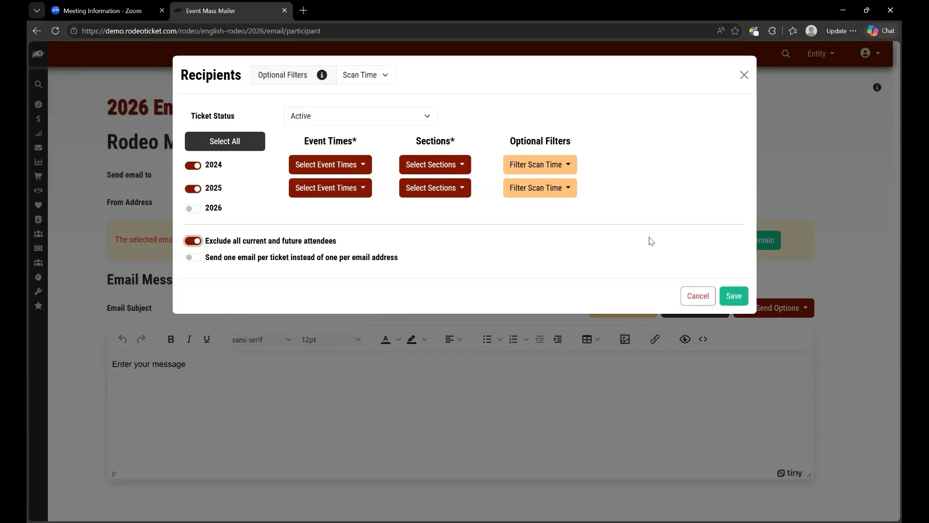
click(739, 298)
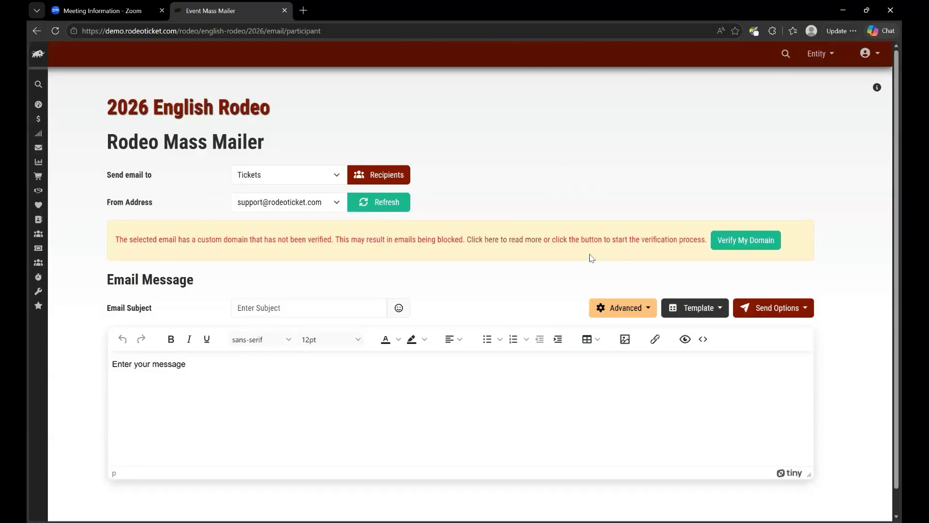
Step: Add the staff email as a new From Address and validate it
click(337, 205)
click(296, 237)
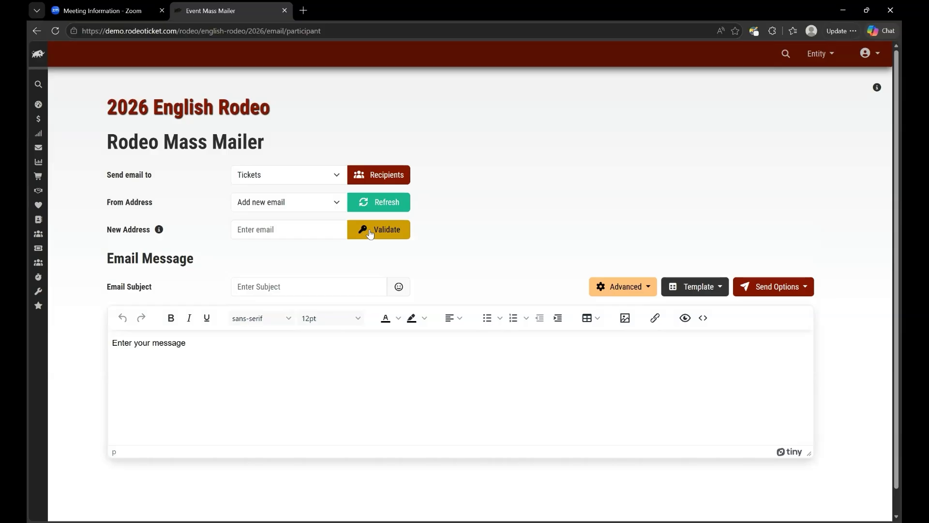
click(274, 229)
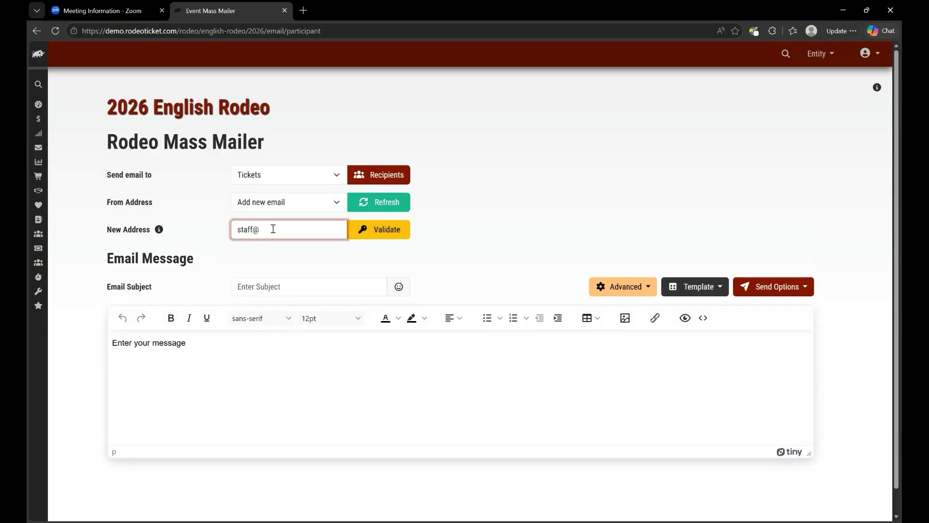
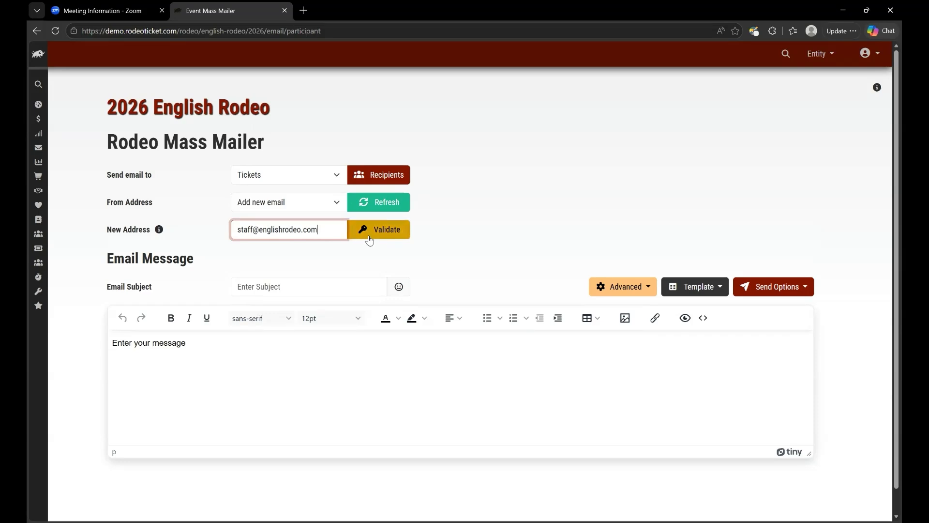
click(369, 239)
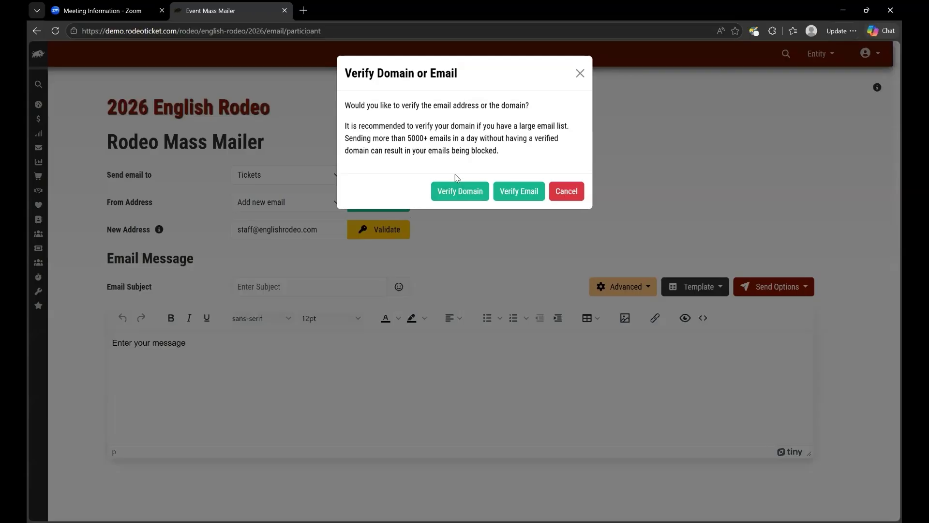
Step: Choose Verify Email to verify only the new sender address, not the domain
click(521, 196)
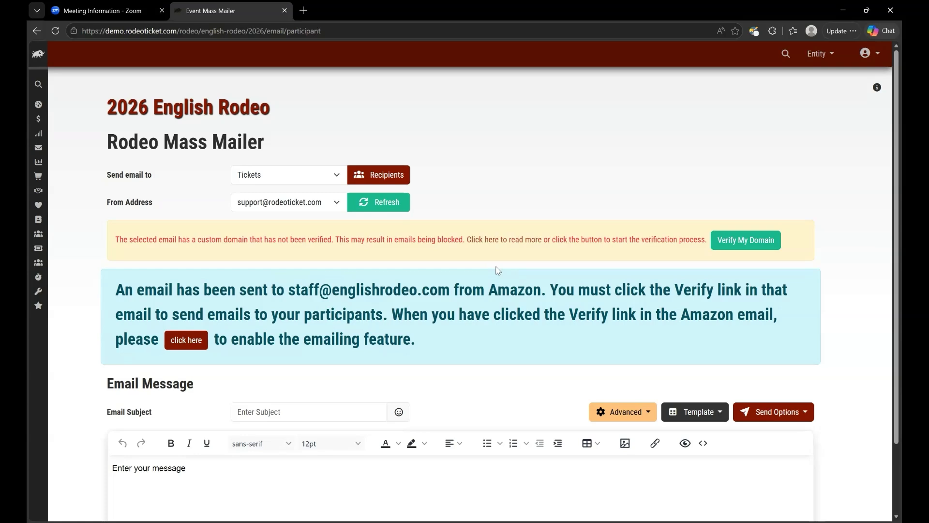
Step: Enter the subject 'Get Your Tickets for the English Rodeo!' and select the body placeholder text
scroll(434, 312, down, 2)
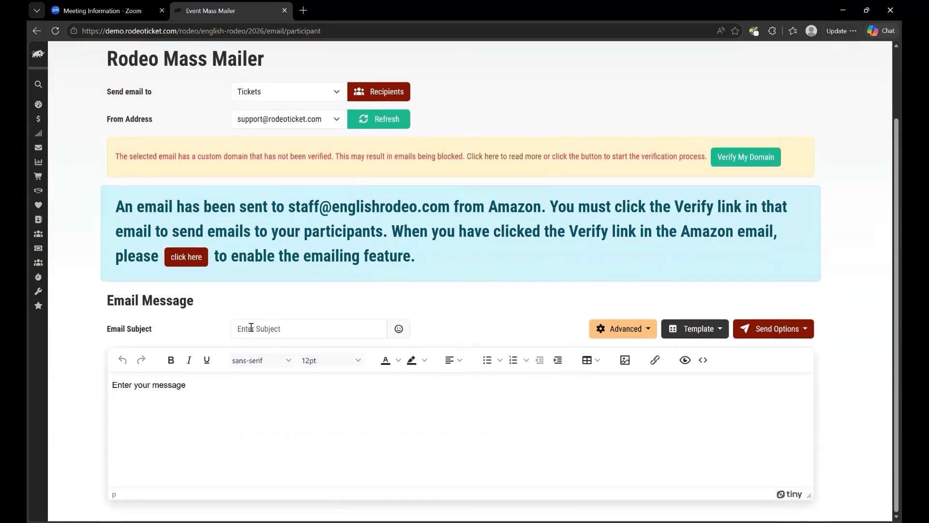
click(398, 330)
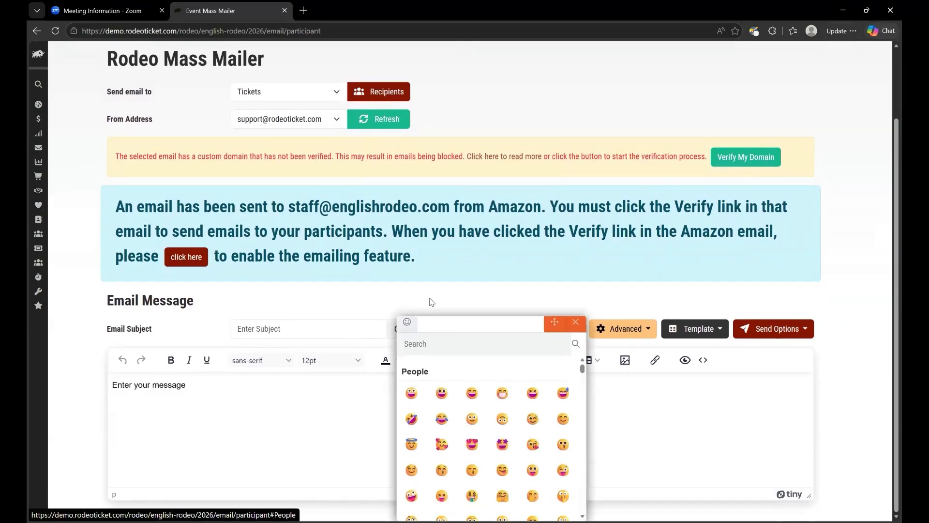
click(438, 311)
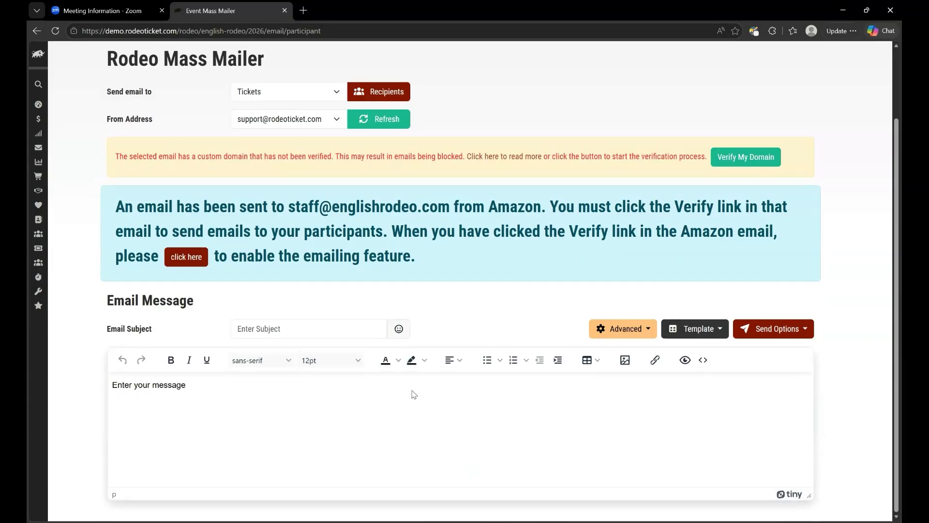
click(293, 333)
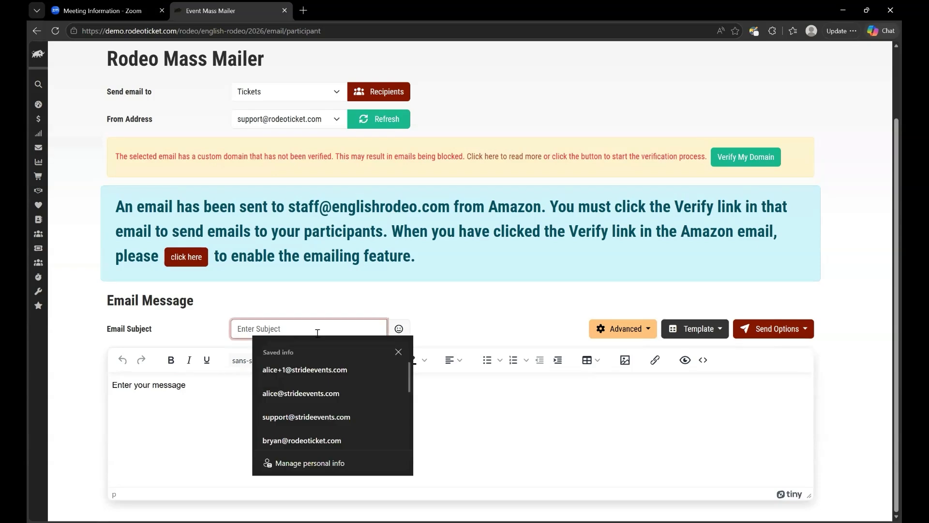
text(Get Your Tickets for the English Rodeo!)
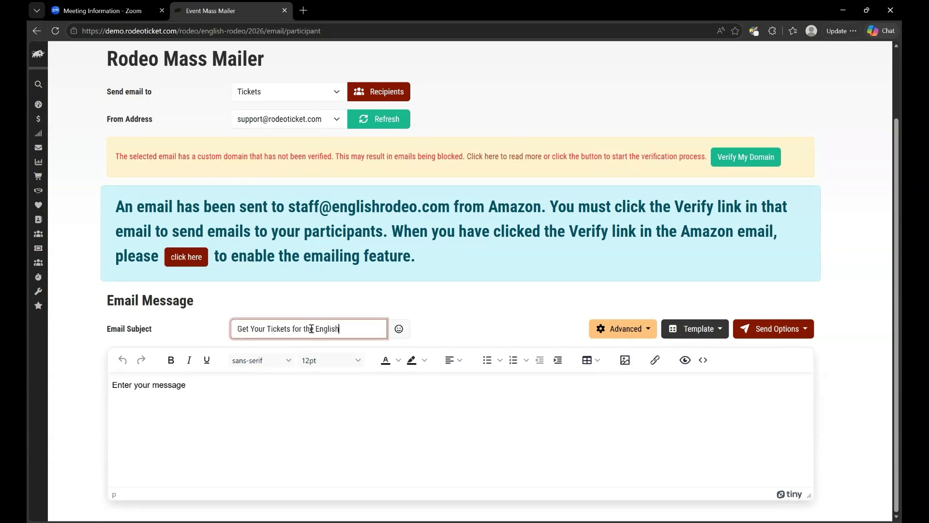
triple_click(176, 388)
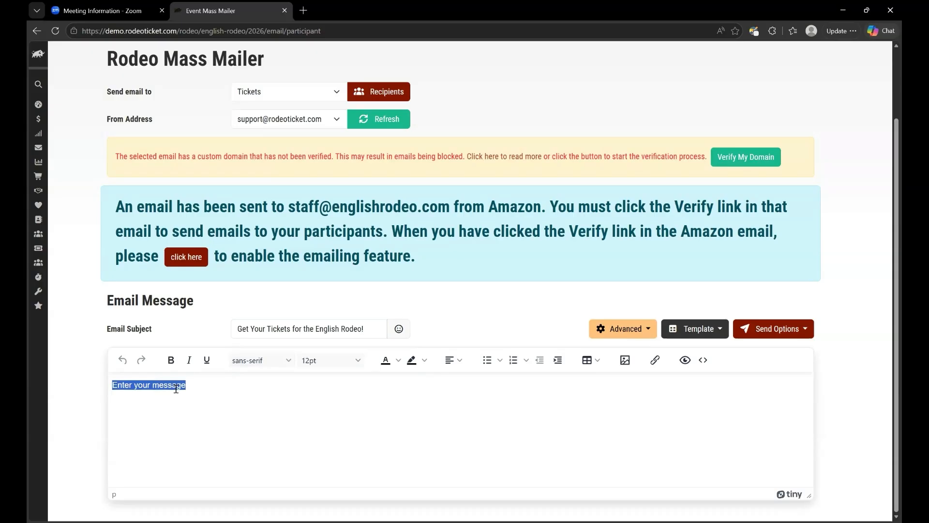
Step: Write 'Tickets are selling quickly for the 2025 English Rodeo! Get yours before we sell out! Best, English Rodeo Team'
text(Tickets are selling quickly for the En)
key(BackSpace)
key(BackSpace)
text(2025 English Rodeo!)
key(Return)
text(Get yours before we sell out! )
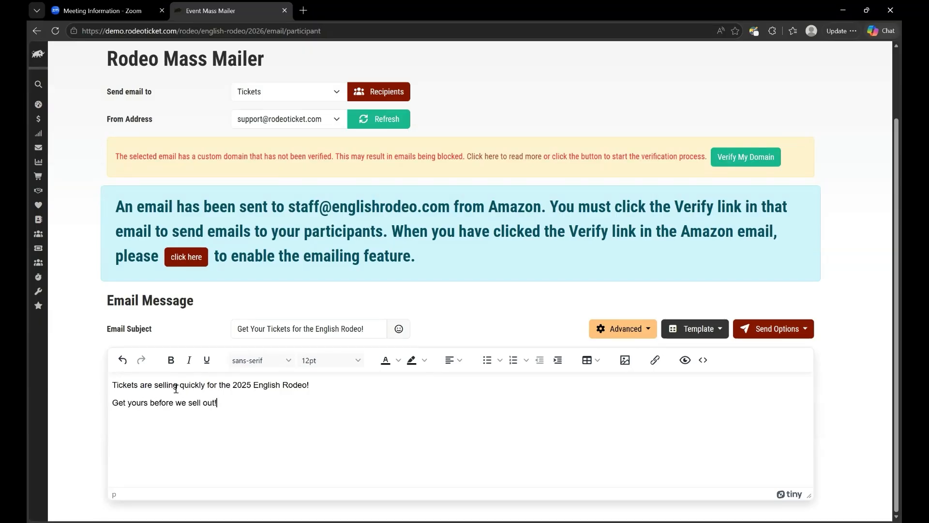
text(Best,)
key(Return)
text(English Rodeo TEa)
key(BackSpace)
key(BackSpace)
text(eam)
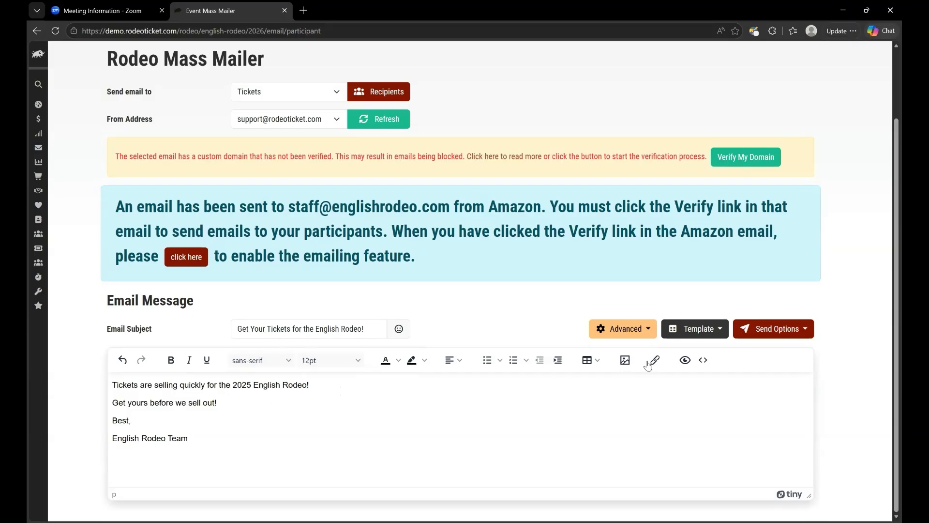
Step: In Advanced settings, set custom sender name 'English Rodeo' and turn on Custom Preview Text
click(637, 334)
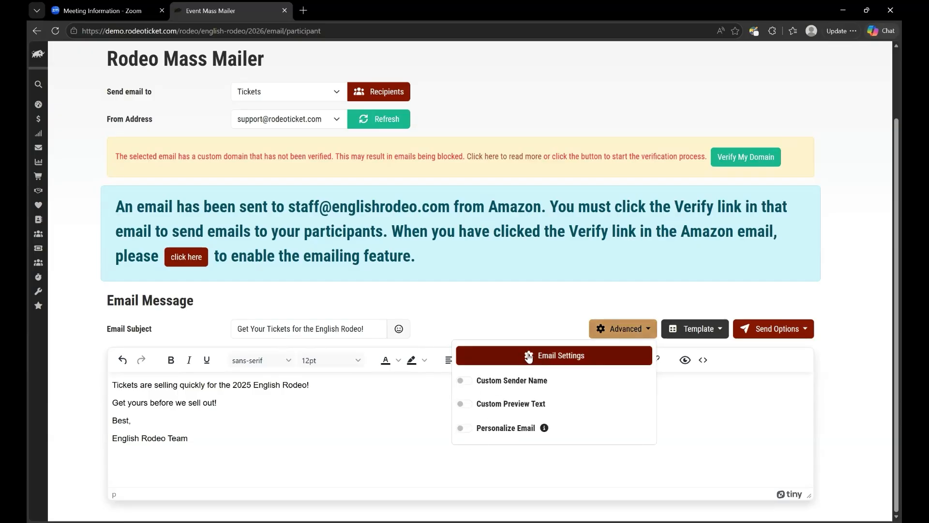
click(467, 382)
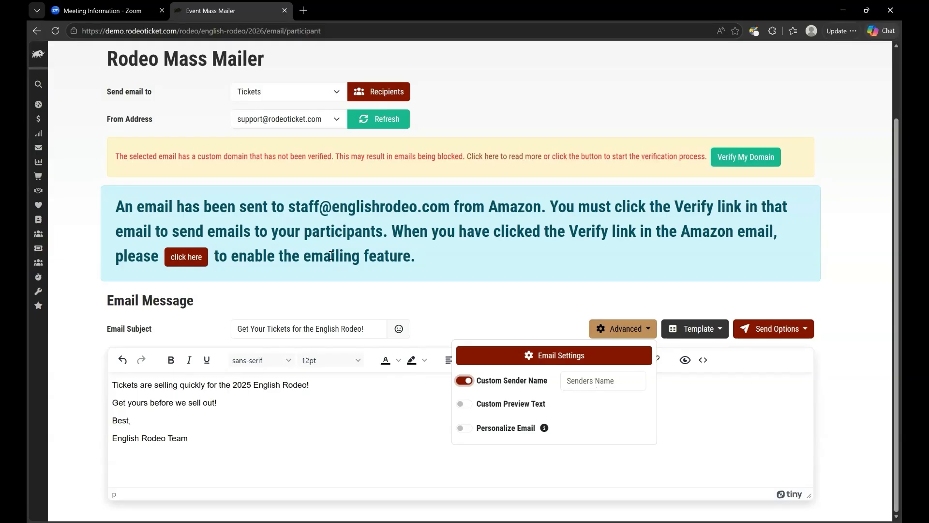
click(600, 384)
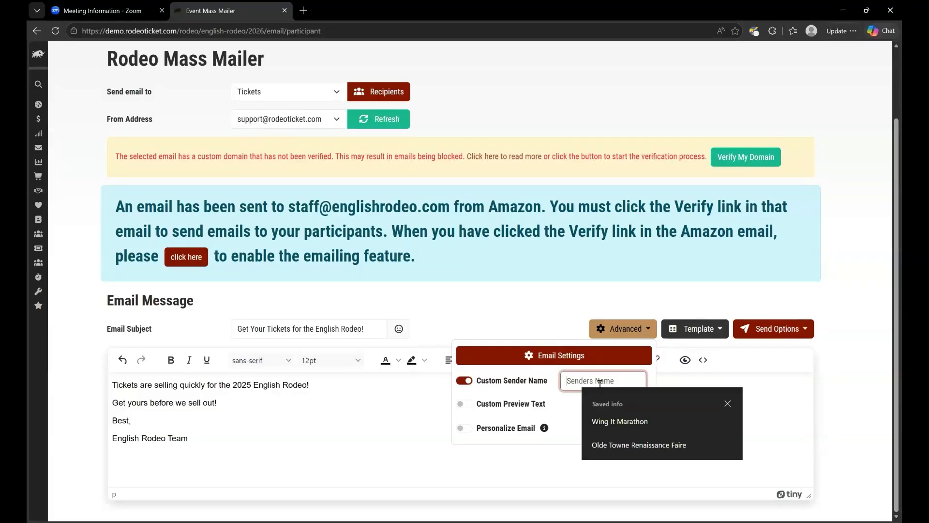
click(727, 404)
text(nglish Rodeo)
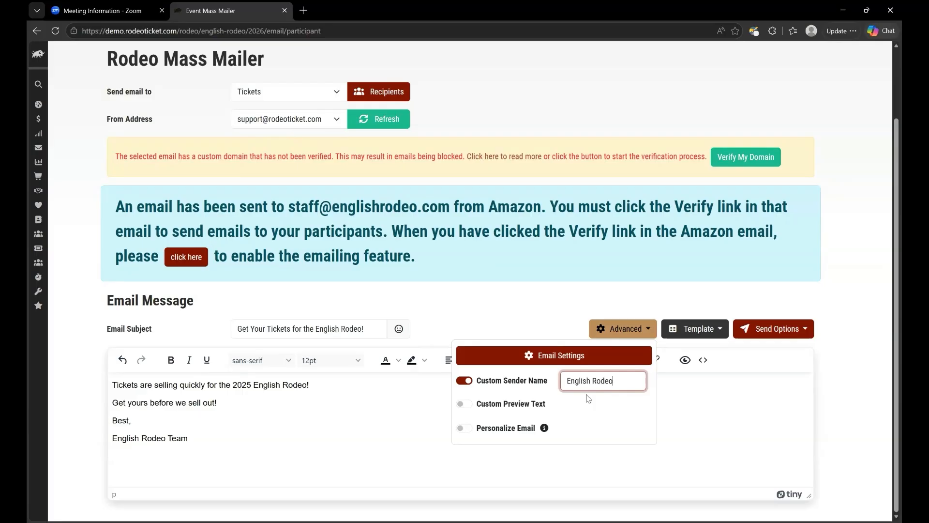
click(465, 405)
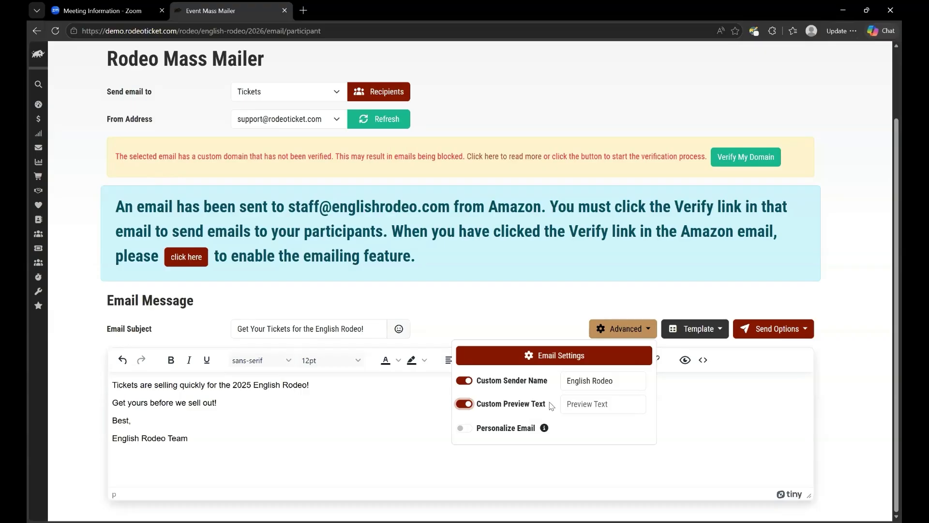
Step: Turn custom preview text off and switch on Personalize Email
right_click(463, 405)
click(463, 406)
click(470, 429)
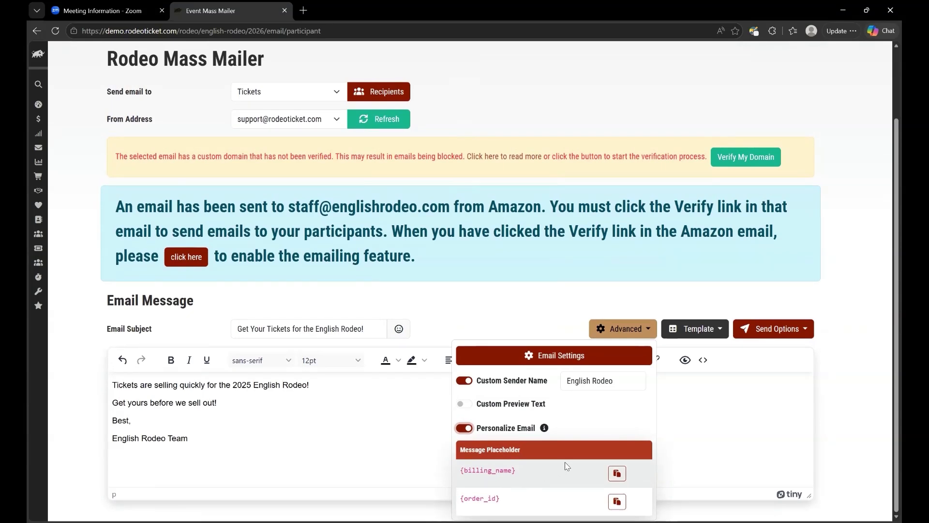
Step: Add the greeting line "Hi, {billing_name}," at the top of the email body
click(614, 475)
key(Return)
text(Hi,)
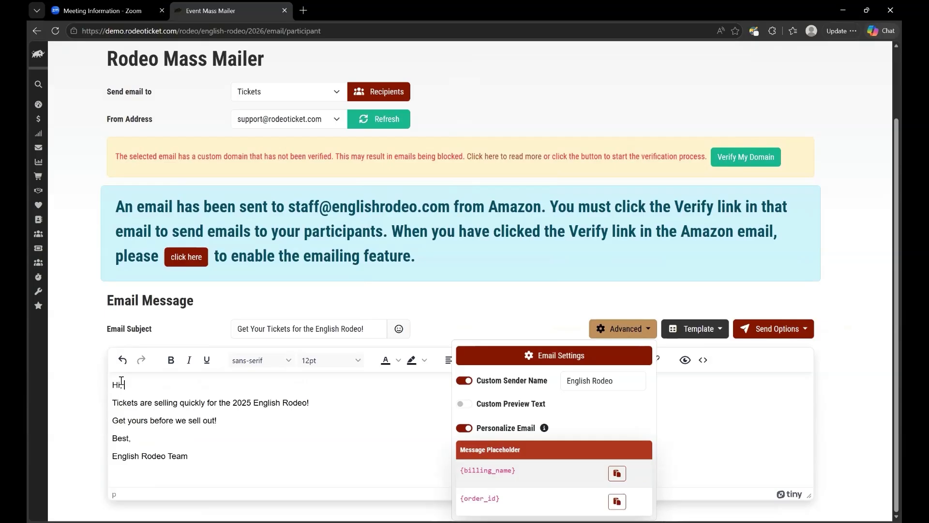
key(ctrl+v)
text(,)
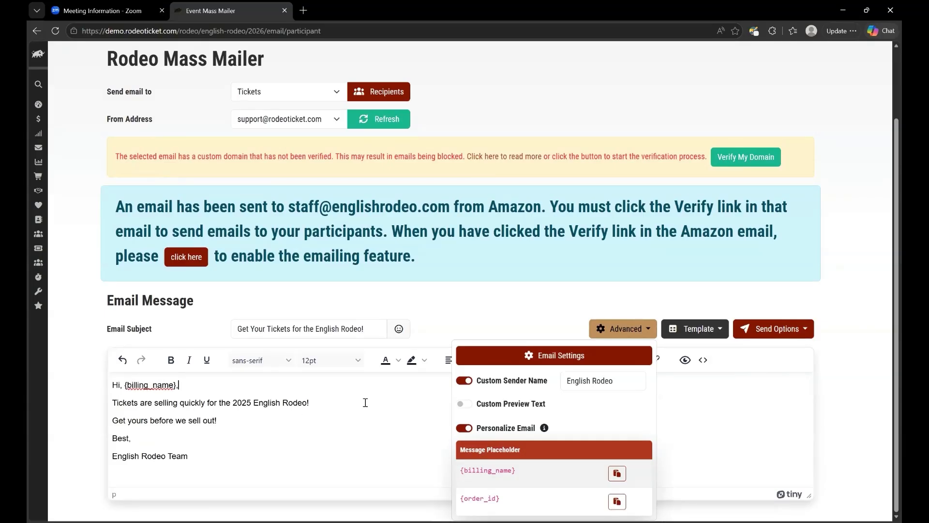
Step: Save the email settings with logo placement Top, logo size Large and sponsor logo size Small
click(557, 358)
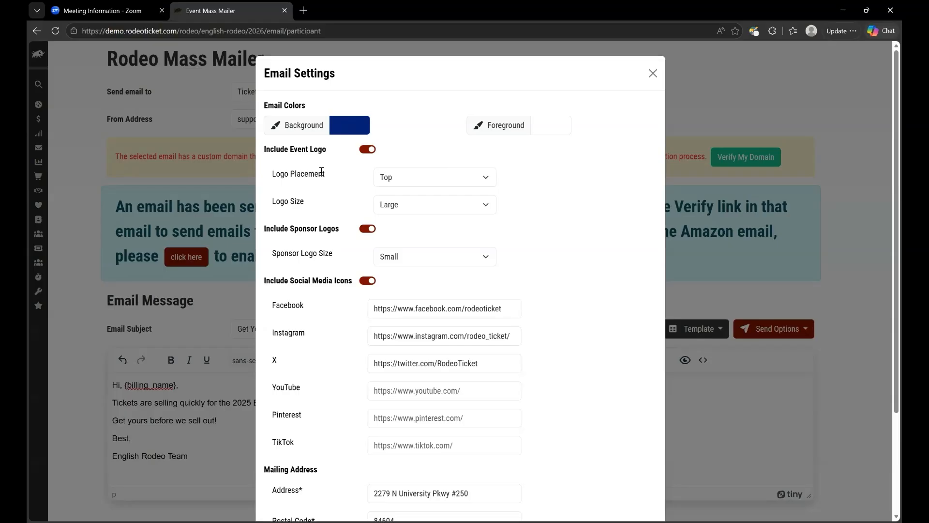
click(428, 185)
click(428, 196)
click(418, 207)
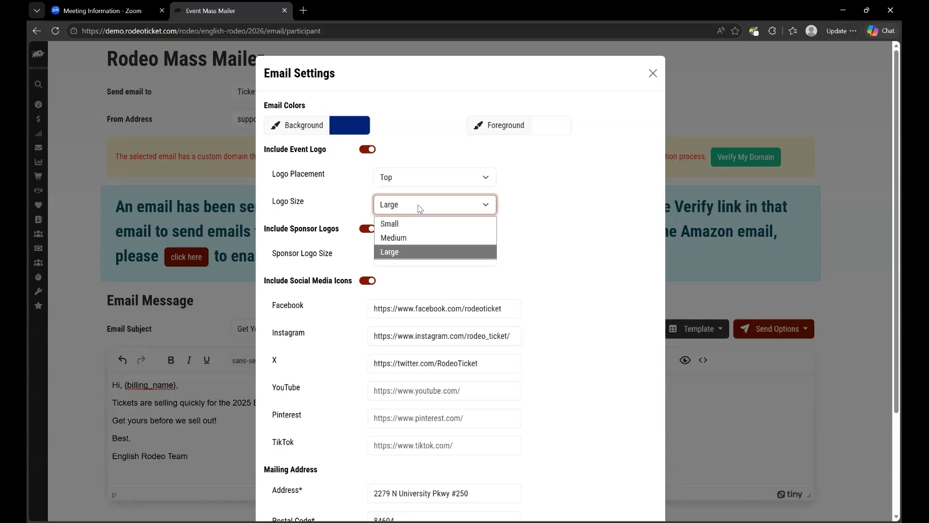
click(419, 208)
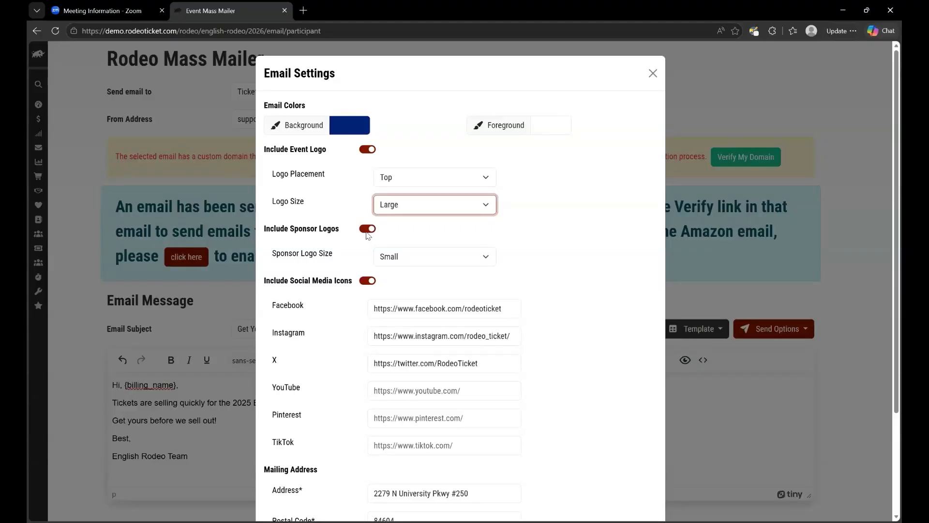
click(395, 257)
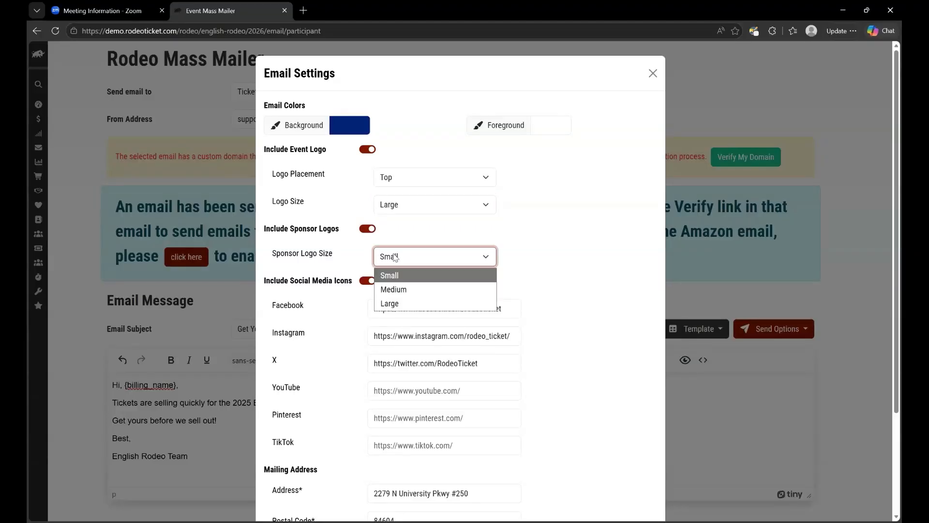
click(394, 257)
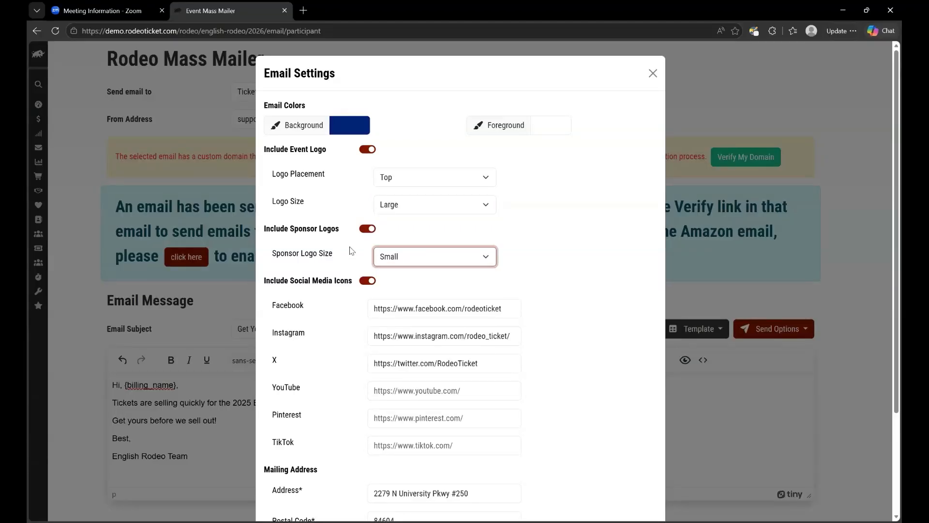
scroll(351, 251, down, 3)
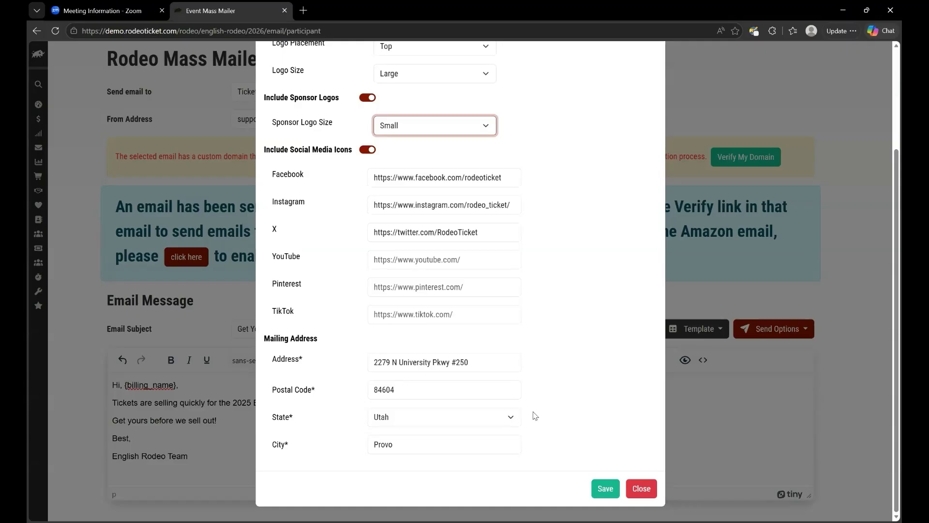
click(607, 486)
click(606, 487)
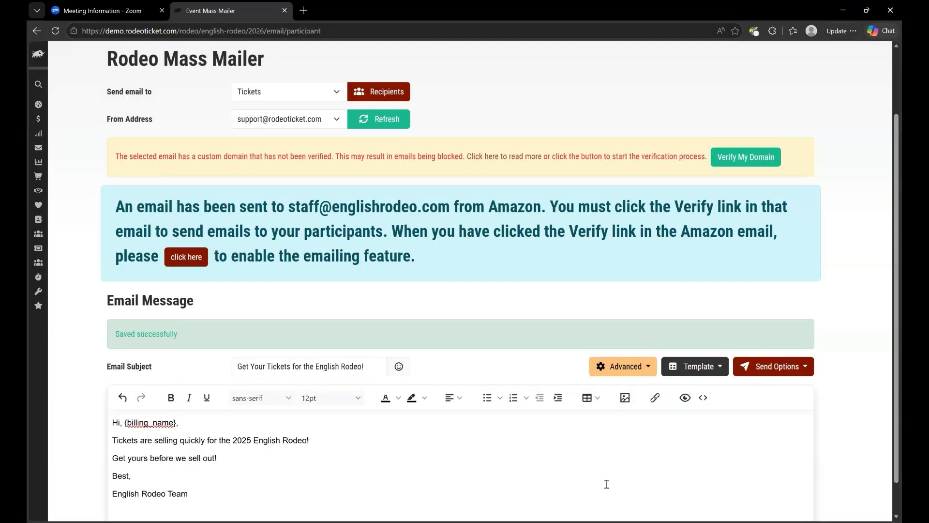
Step: Choose Preview & Send from the Send Options dropdown to preview the personalized email
scroll(606, 484, down, 1)
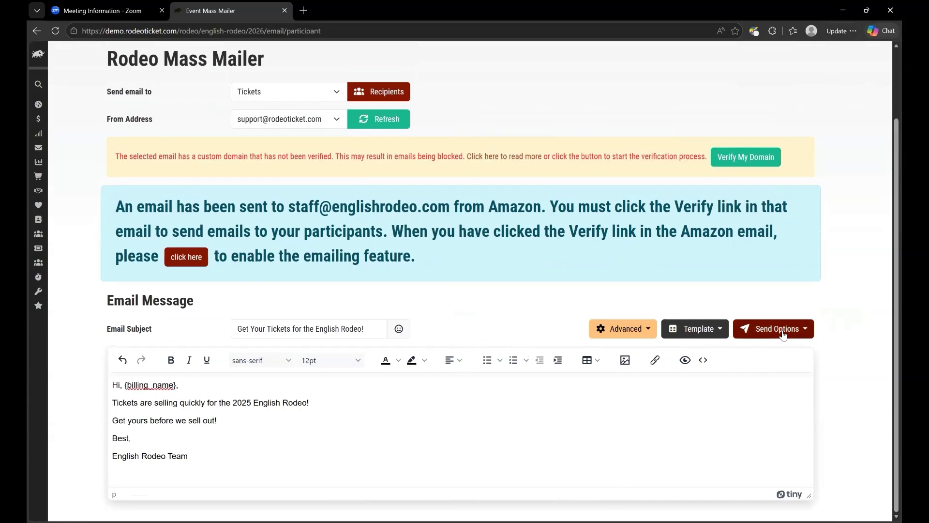
click(783, 338)
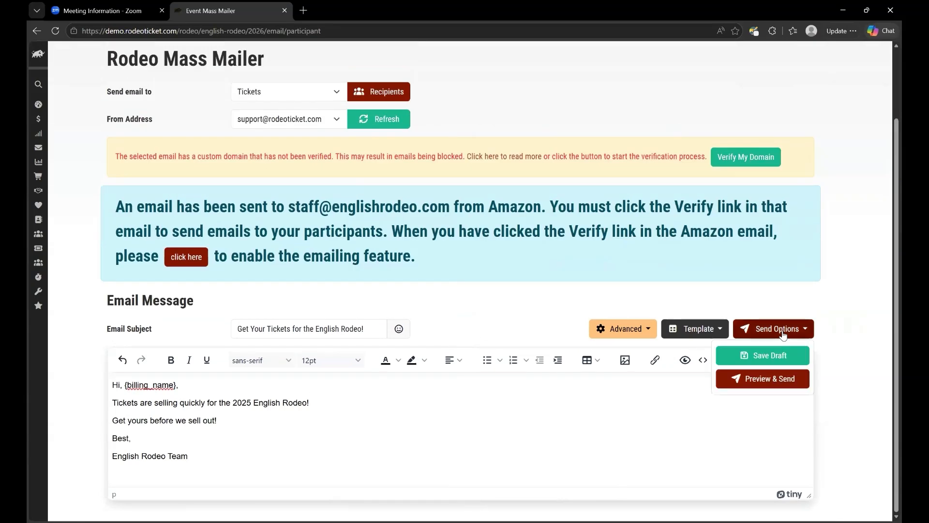
click(768, 378)
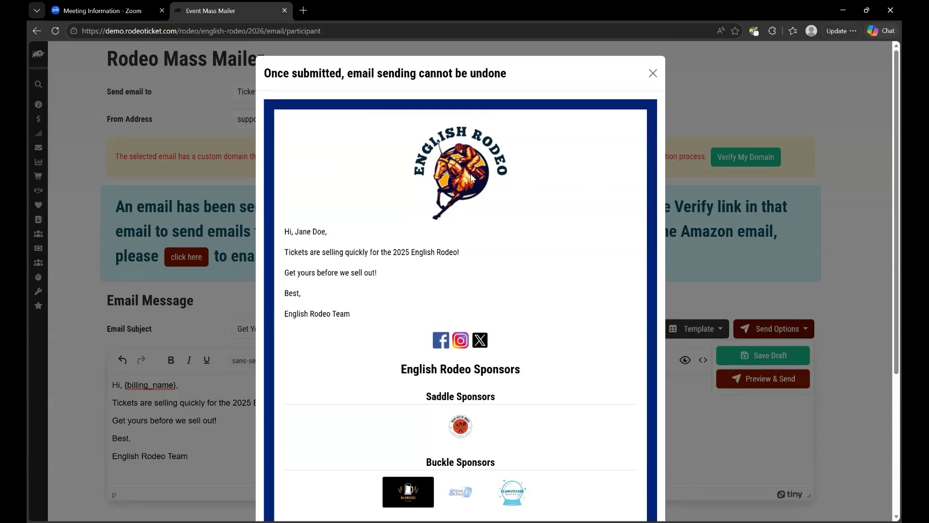
scroll(481, 228, down, 2)
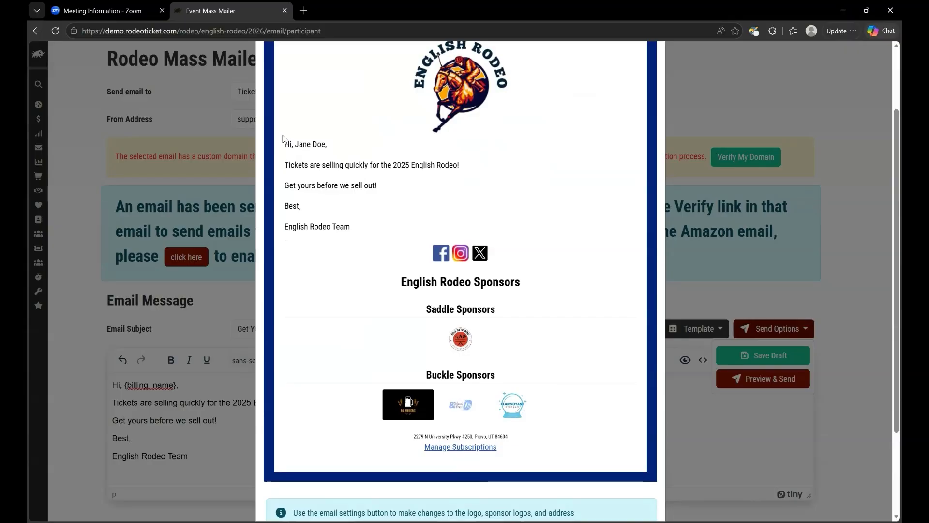
drag(293, 145, 326, 144)
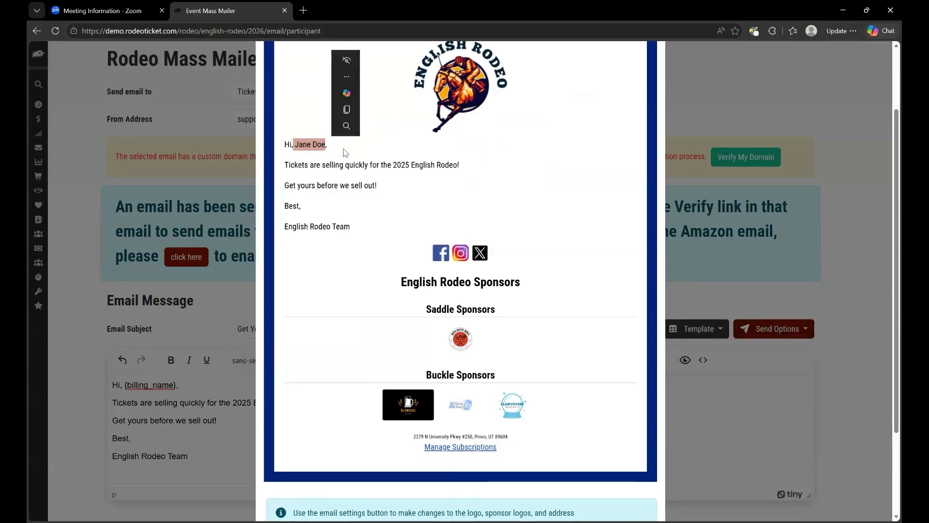
click(340, 154)
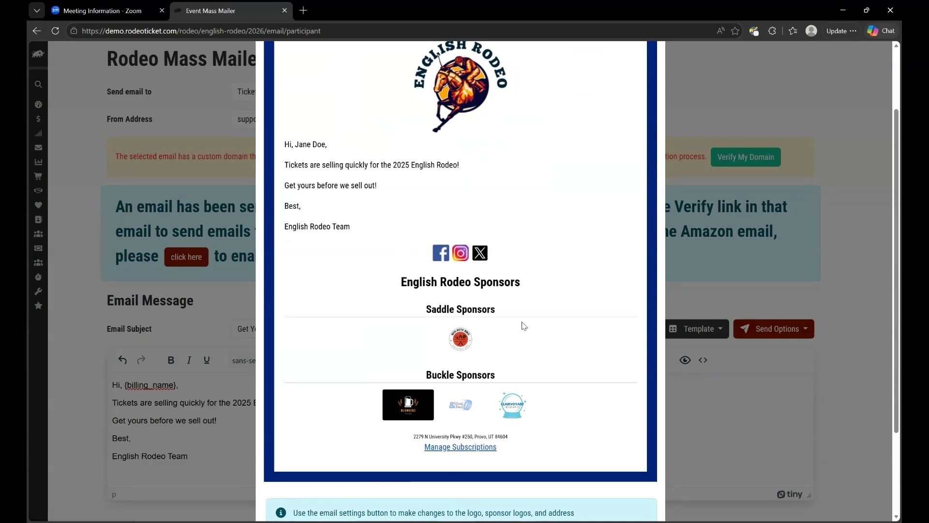
scroll(546, 390, down, 1)
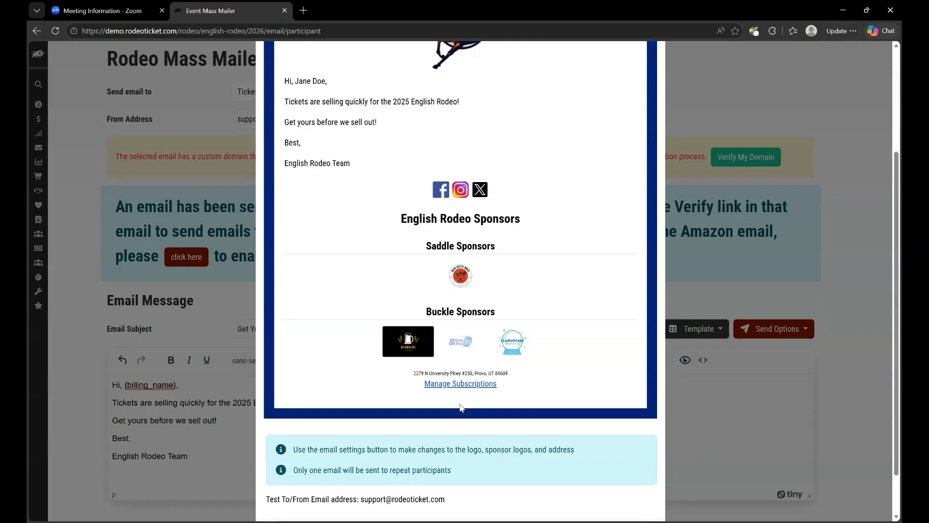
scroll(460, 408, down, 1)
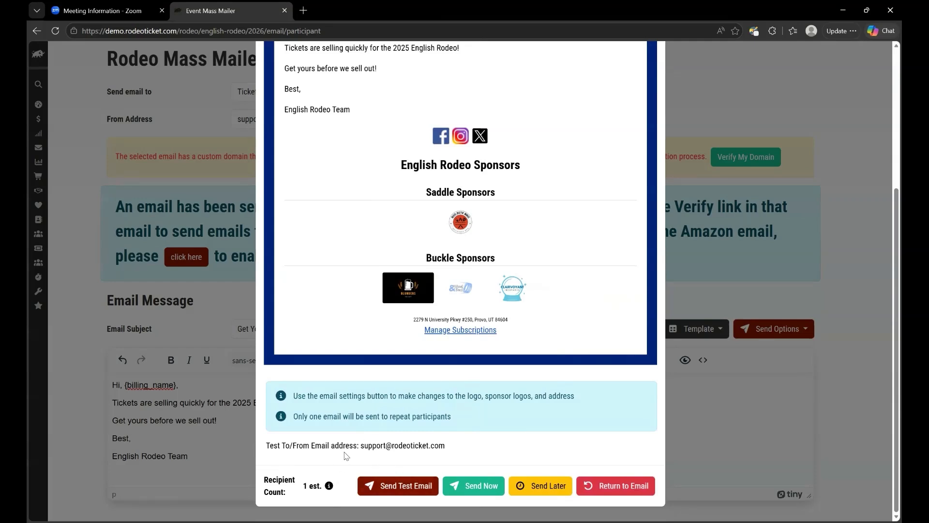
drag(278, 444, 445, 445)
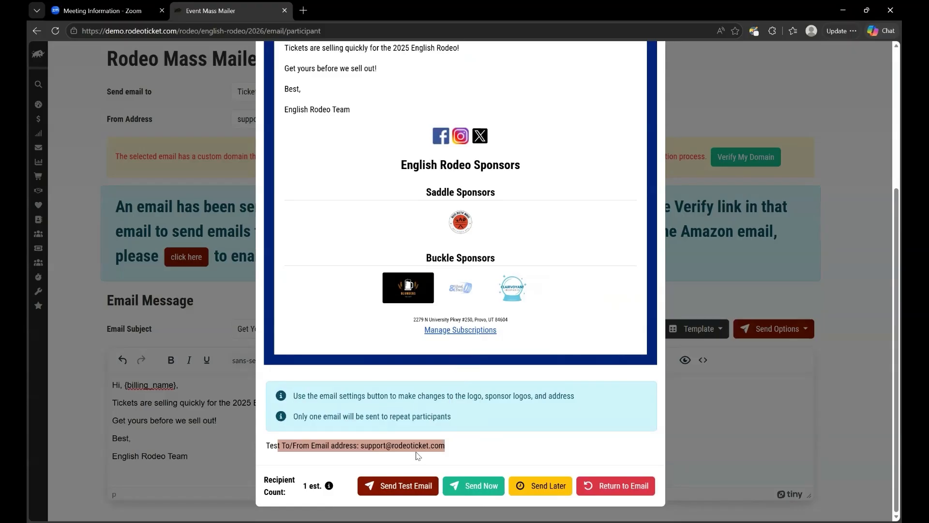
click(400, 445)
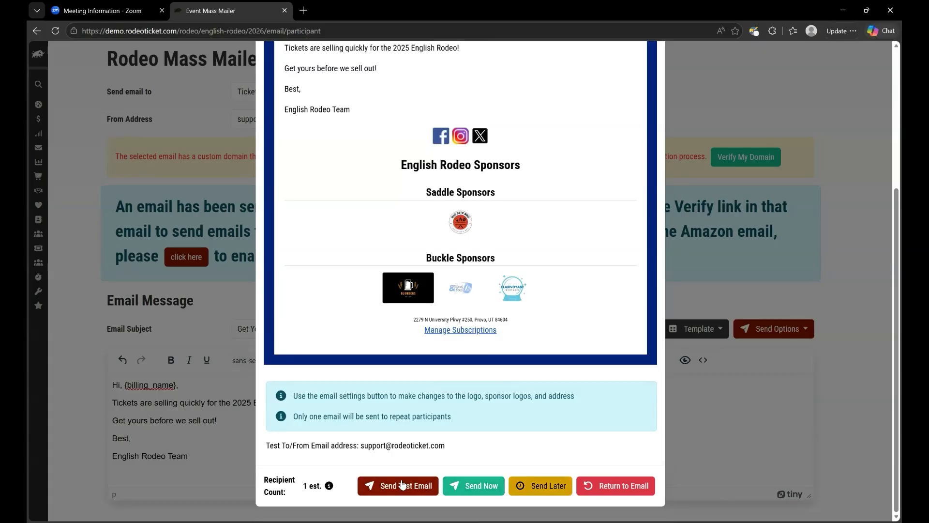
scroll(589, 328, up, 2)
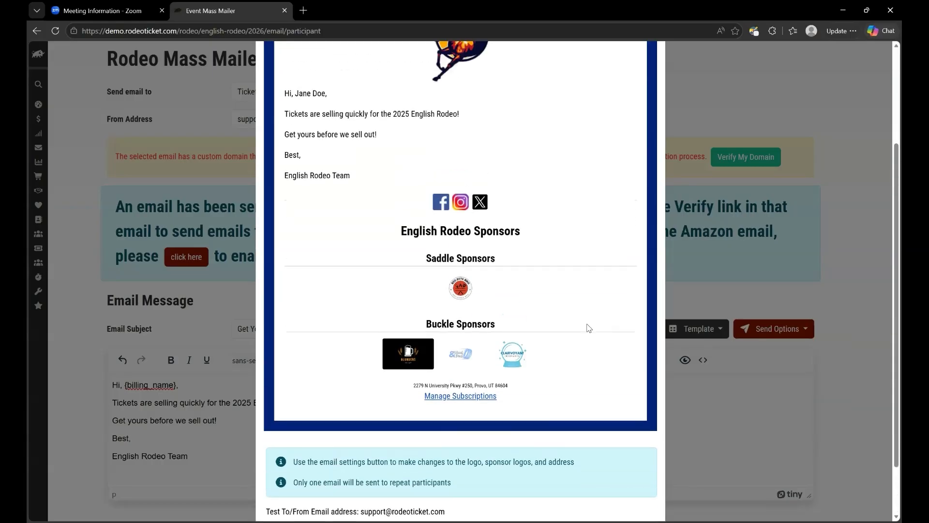
scroll(588, 328, down, 2)
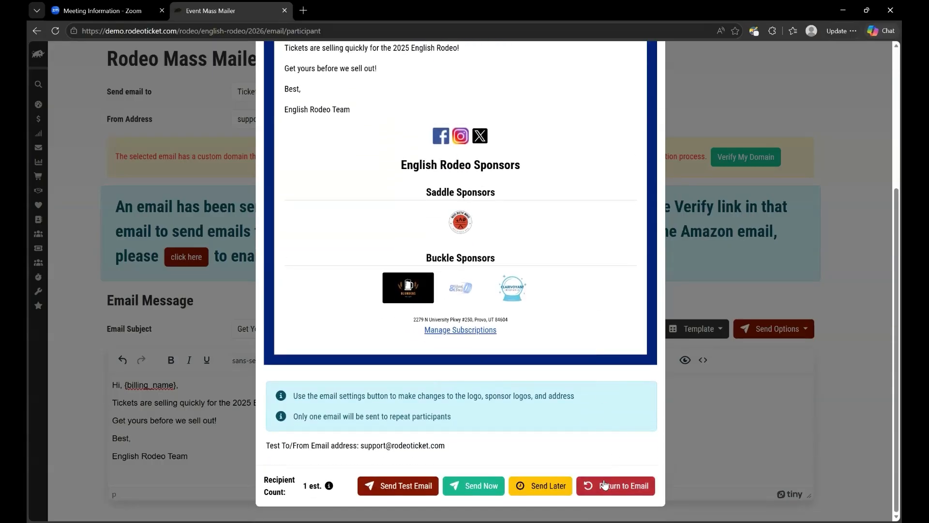
scroll(617, 370, up, 4)
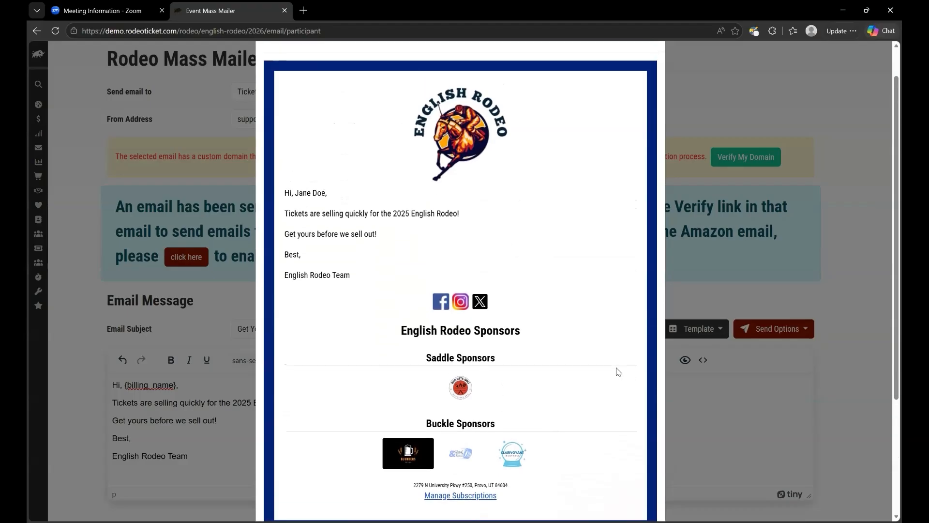